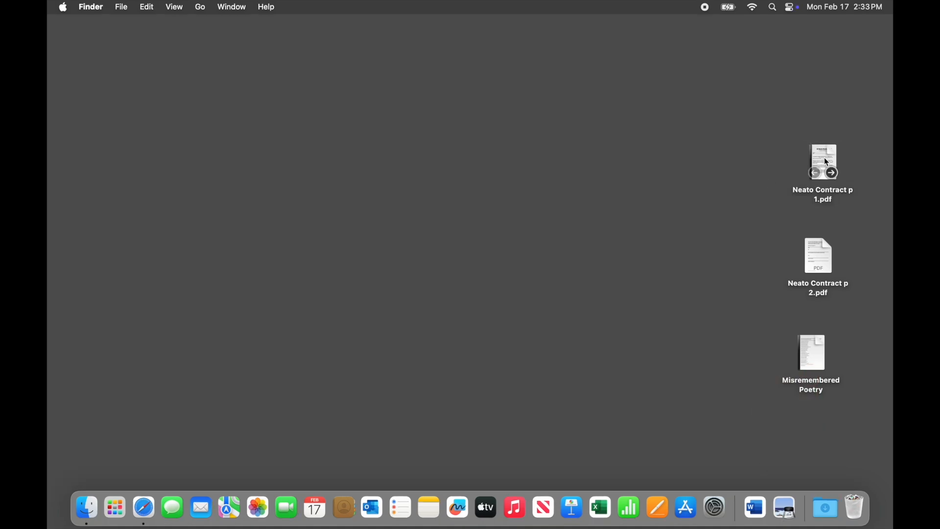
{"action": "double_click", "coordinate": [825, 159]}
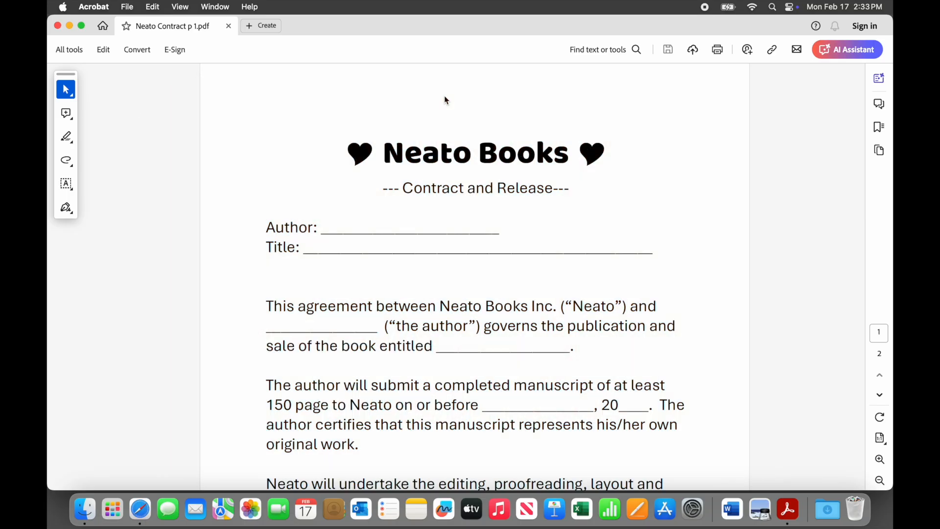
{"action": "left_click", "coordinate": [93, 7]}
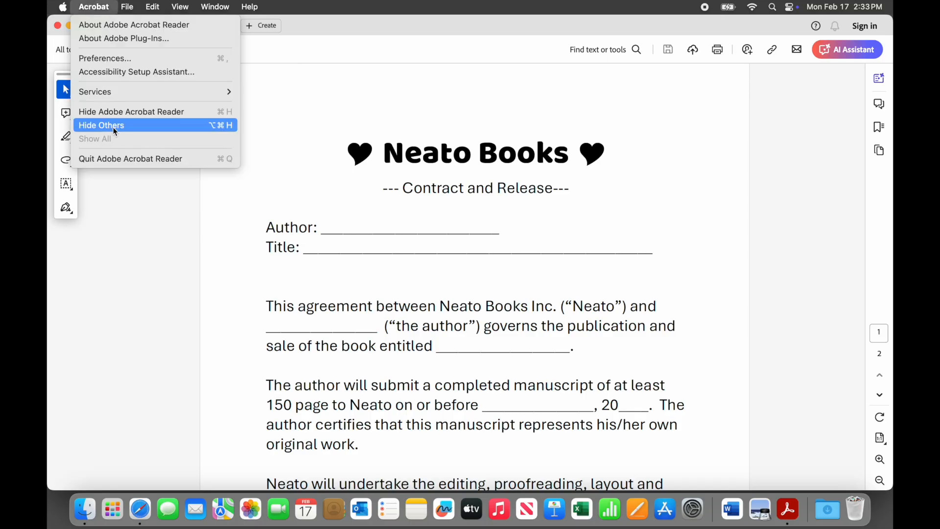
{"action": "left_click", "coordinate": [165, 160]}
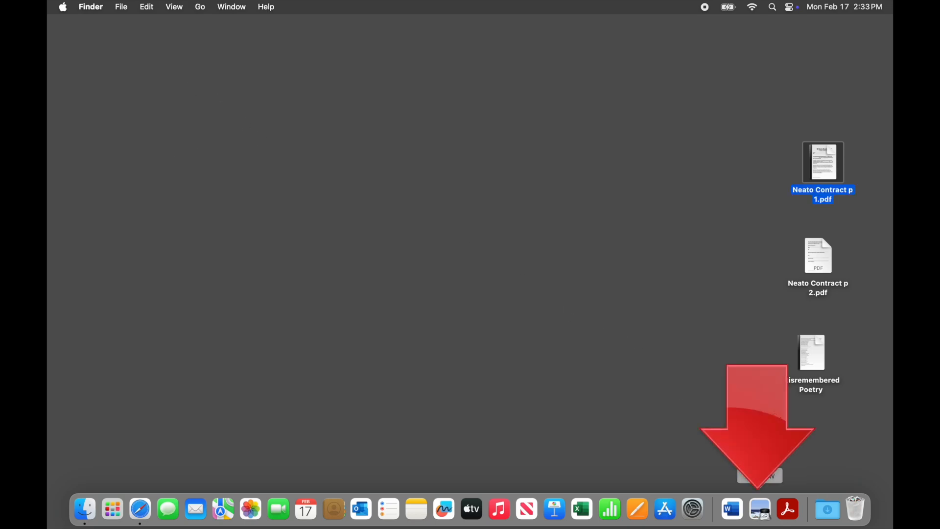
Switch to Preview by searching for it and open Neato Contract p 1.pdf from the Desktop.
{"action": "left_click", "coordinate": [774, 7]}
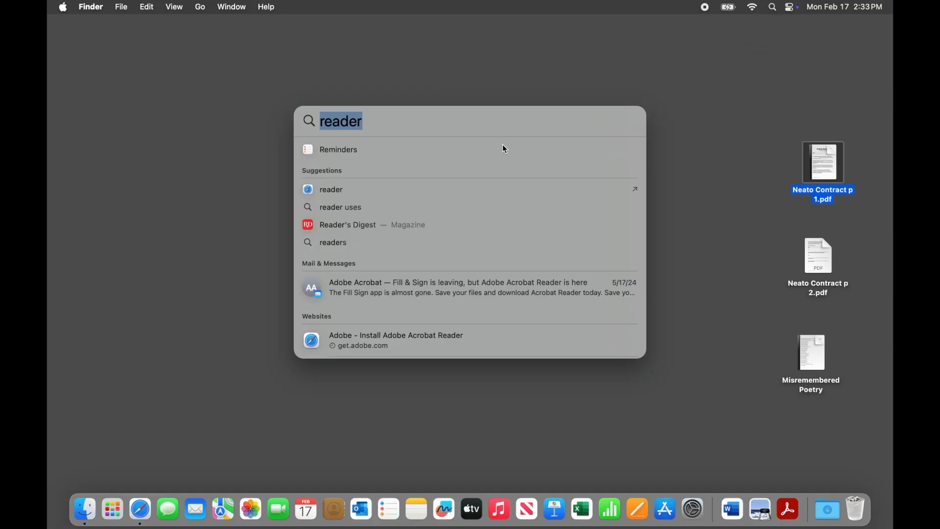
{"action": "type", "text": "p"}
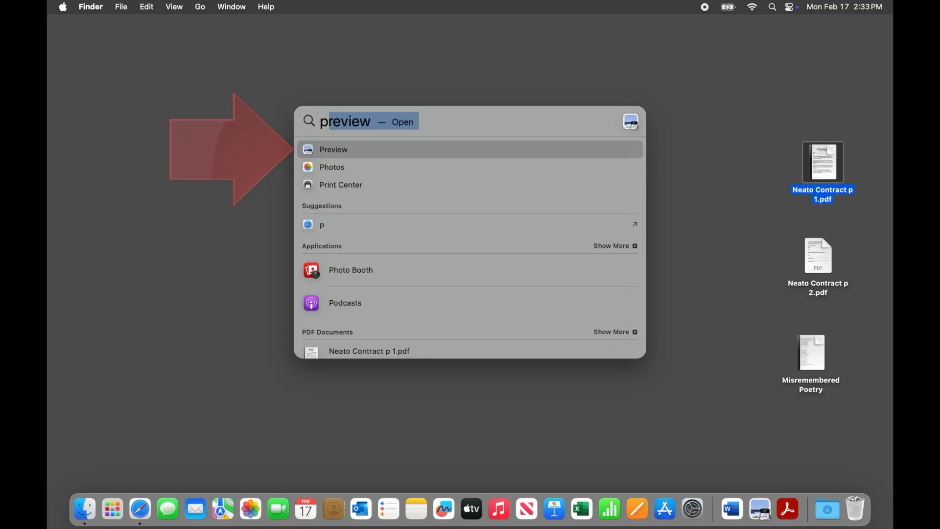
{"action": "key", "text": "Return"}
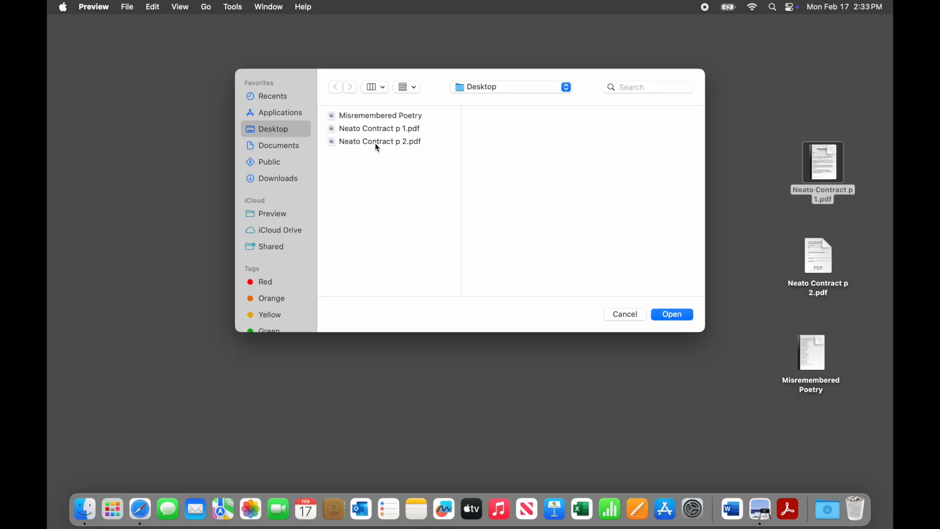
{"action": "left_click", "coordinate": [354, 130]}
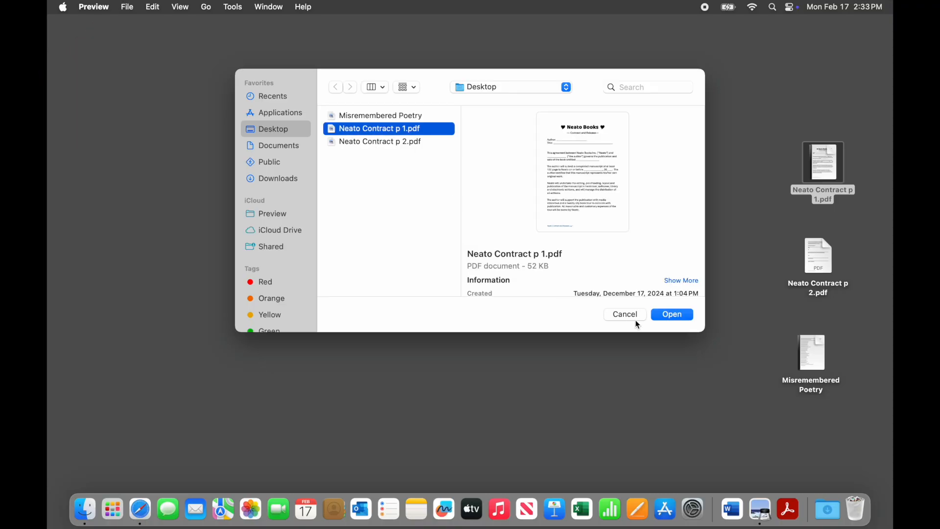
{"action": "left_click", "coordinate": [672, 314]}
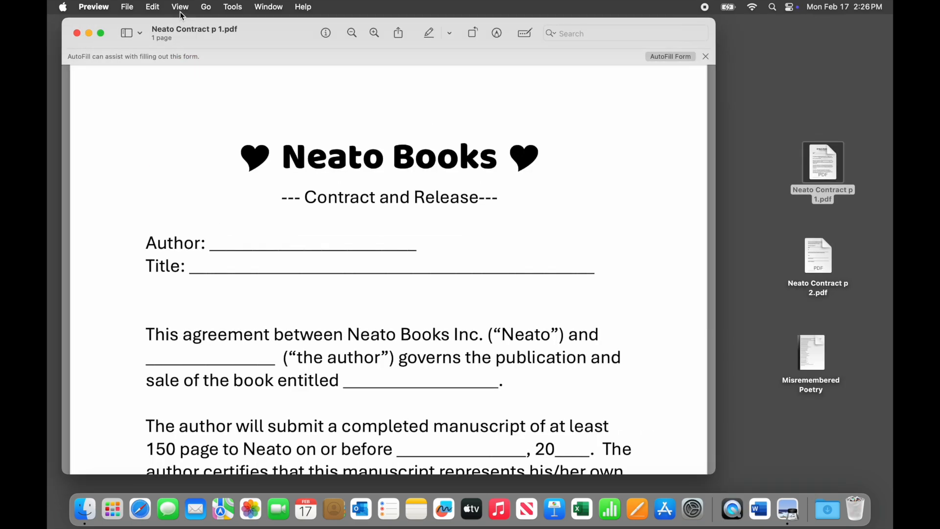
Show the page thumbnails and add Neato Contract p 2.pdf from Finder below the first page.
{"action": "left_click", "coordinate": [181, 7]}
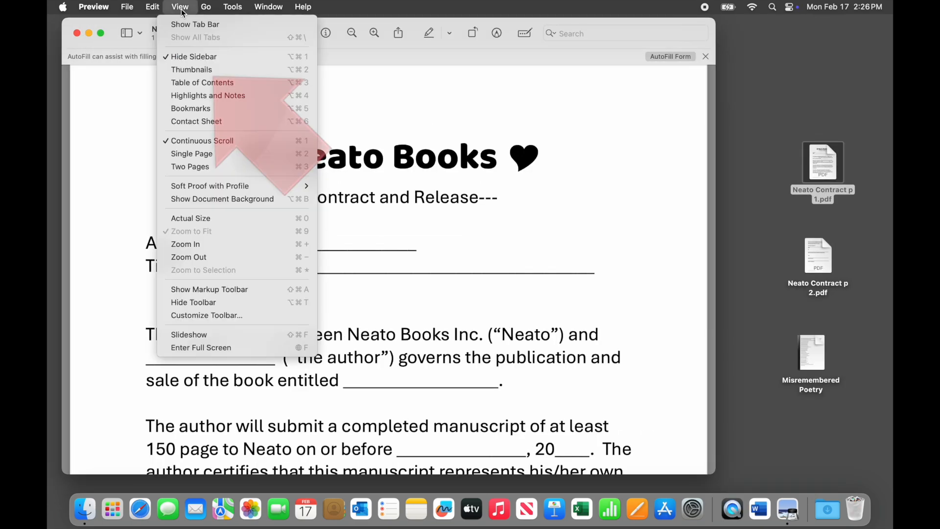
{"action": "left_click", "coordinate": [204, 71]}
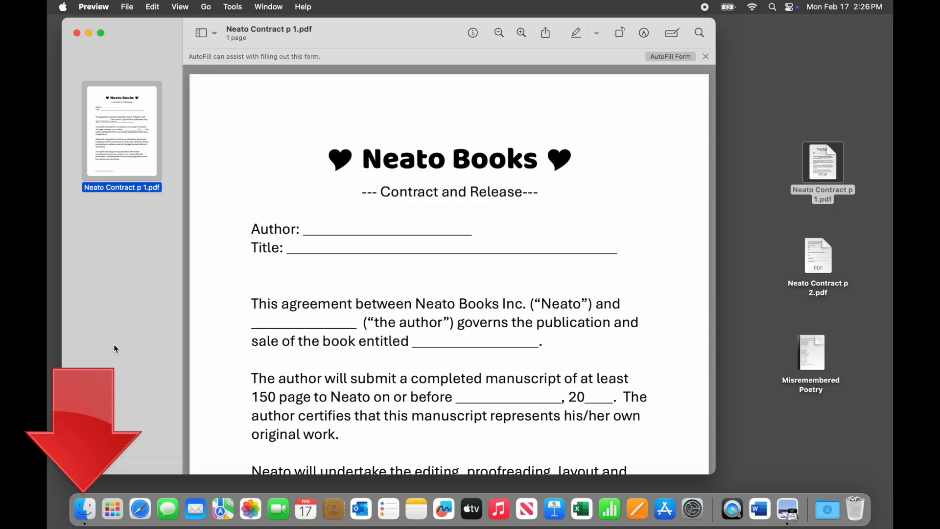
{"action": "left_click", "coordinate": [82, 513]}
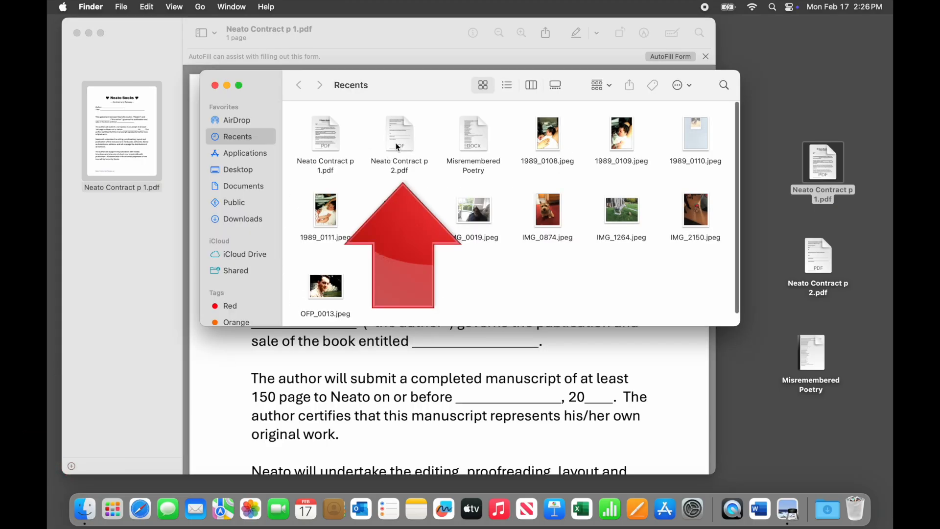
{"action": "left_click_drag", "start_coordinate": [413, 139], "coordinate": [129, 247]}
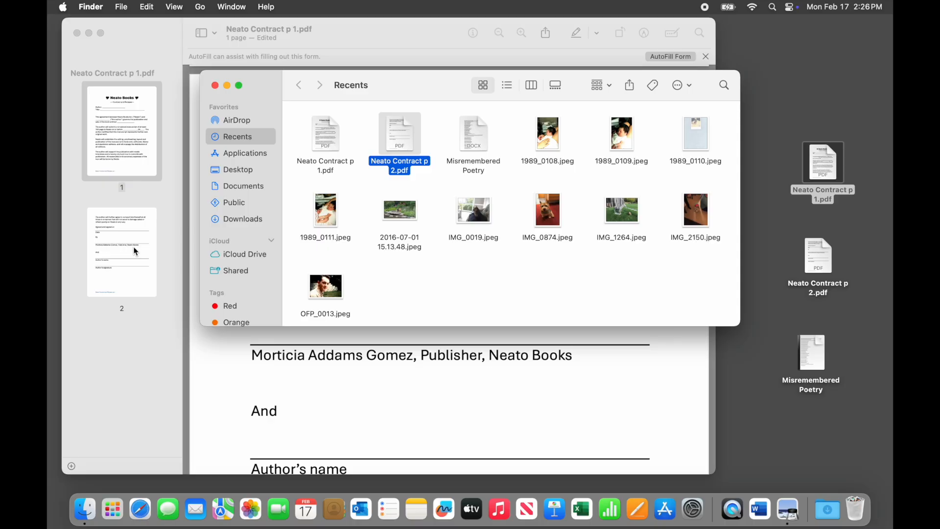
Add the Misremembered Poetry file from the desktop below page 2 and close the Finder window.
{"action": "left_click", "coordinate": [481, 130]}
{"action": "mouse_move", "coordinate": [827, 370]}
{"action": "left_click", "coordinate": [818, 352]}
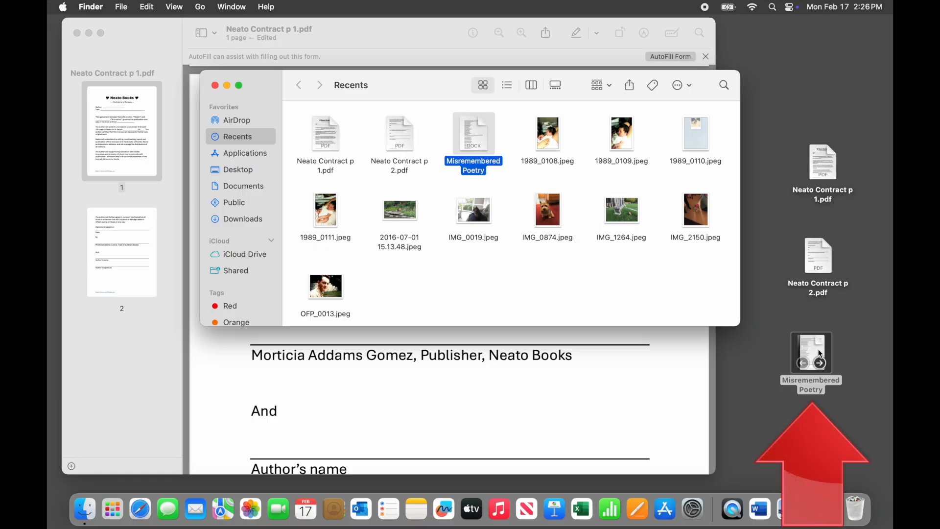
{"action": "left_click_drag", "start_coordinate": [821, 353], "coordinate": [131, 358]}
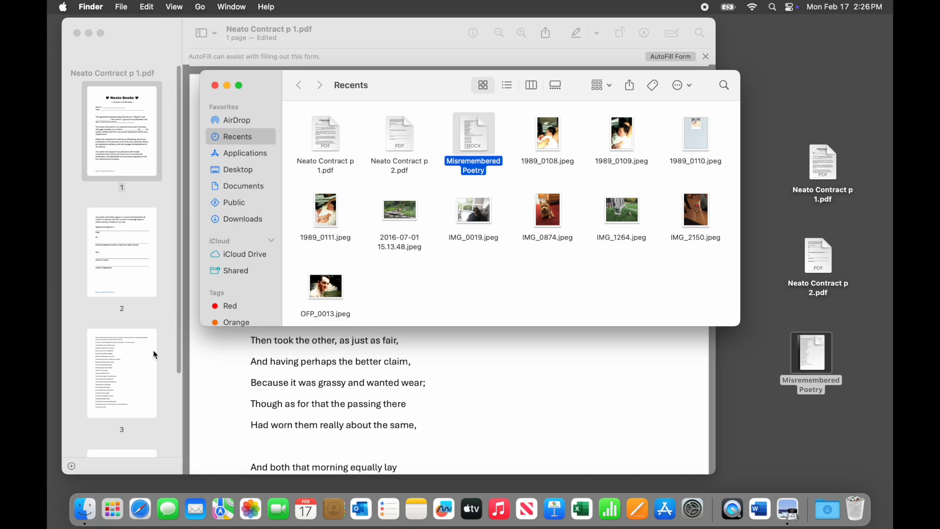
{"action": "scroll", "coordinate": [154, 351], "scroll_direction": "down", "scroll_amount": 2}
{"action": "scroll", "coordinate": [154, 350], "scroll_direction": "down", "scroll_amount": 1}
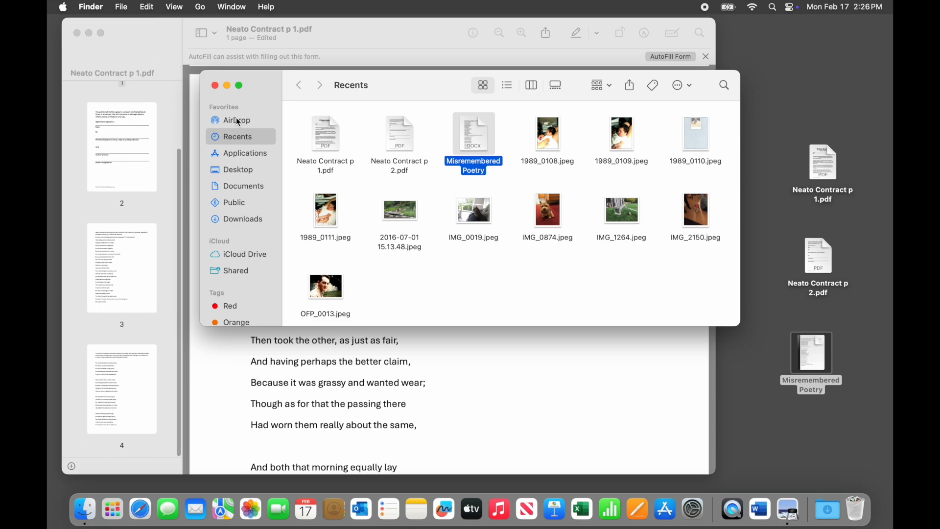
{"action": "left_click", "coordinate": [216, 86]}
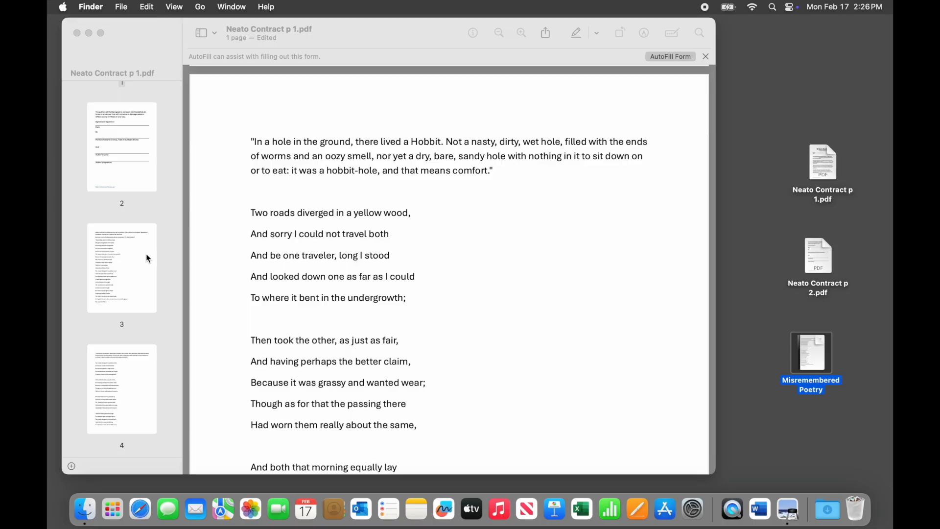
Reorder the pages so the first poetry page sits between the two contract pages.
{"action": "scroll", "coordinate": [140, 245], "scroll_direction": "up", "scroll_amount": 4}
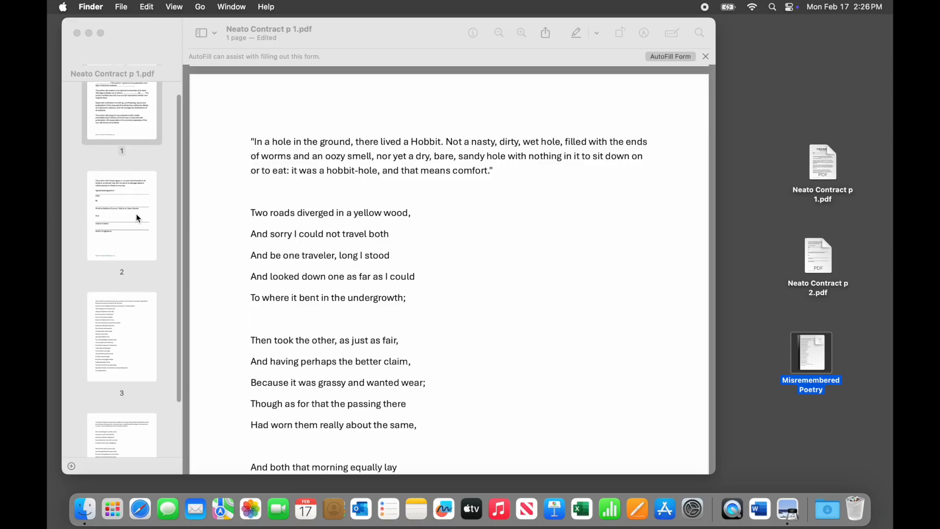
{"action": "left_click_drag", "start_coordinate": [137, 342], "coordinate": [130, 196]}
{"action": "mouse_move", "coordinate": [129, 126]}
{"action": "left_mouse_down"}
{"action": "mouse_move", "coordinate": [145, 197]}
{"action": "mouse_move", "coordinate": [147, 351]}
{"action": "mouse_move", "coordinate": [162, 338]}
{"action": "left_mouse_up"}
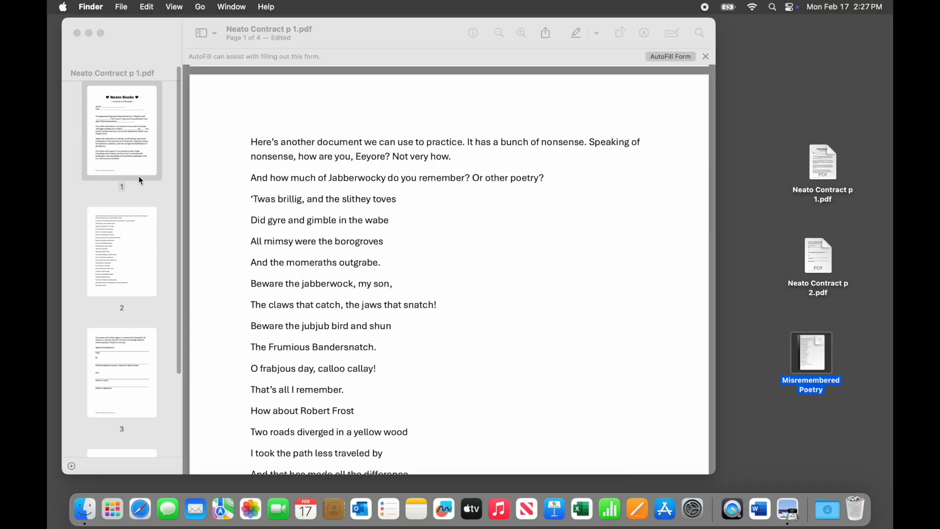
Delete both Misremembered Poetry pages from the combined document.
{"action": "left_click", "coordinate": [136, 245]}
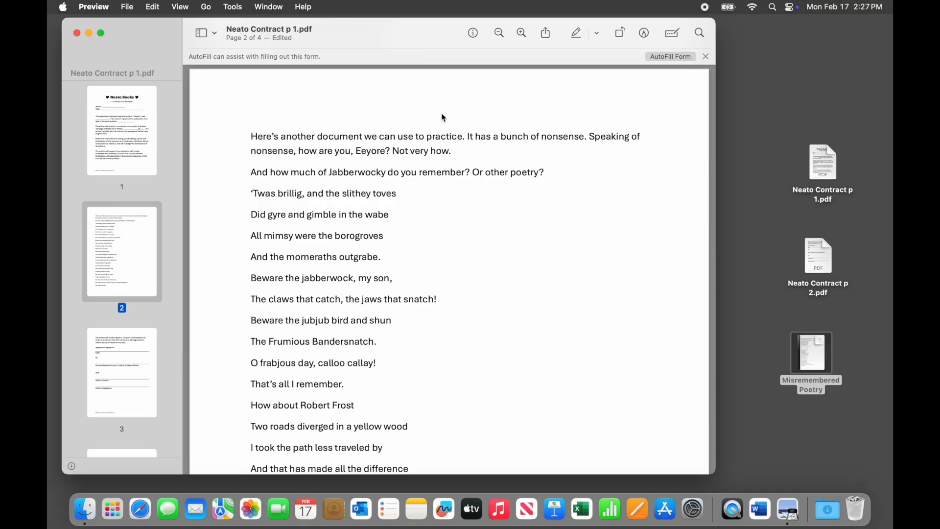
{"action": "left_click", "coordinate": [153, 7]}
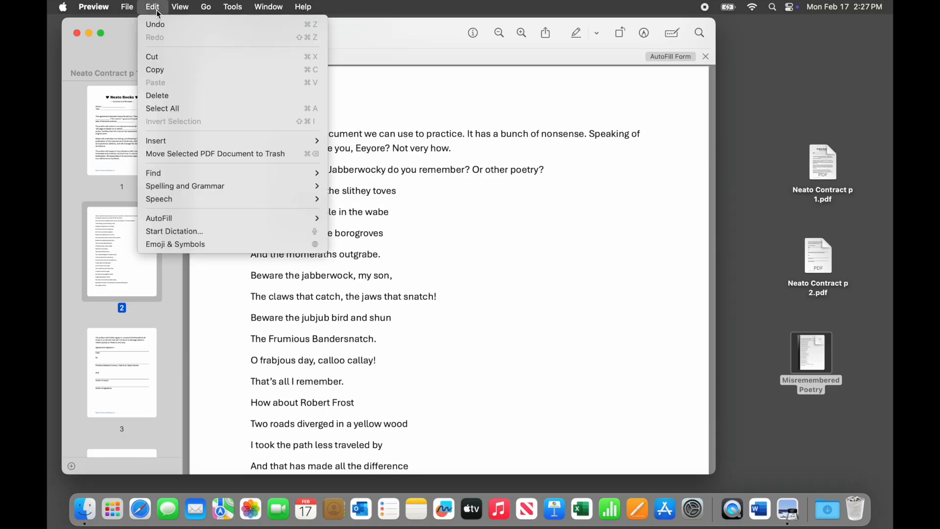
{"action": "left_click", "coordinate": [187, 96]}
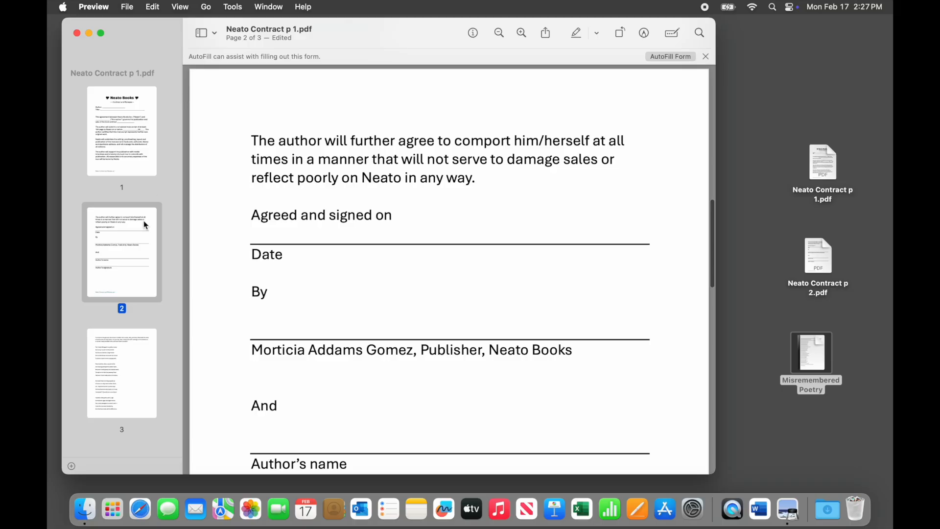
{"action": "left_click", "coordinate": [129, 368]}
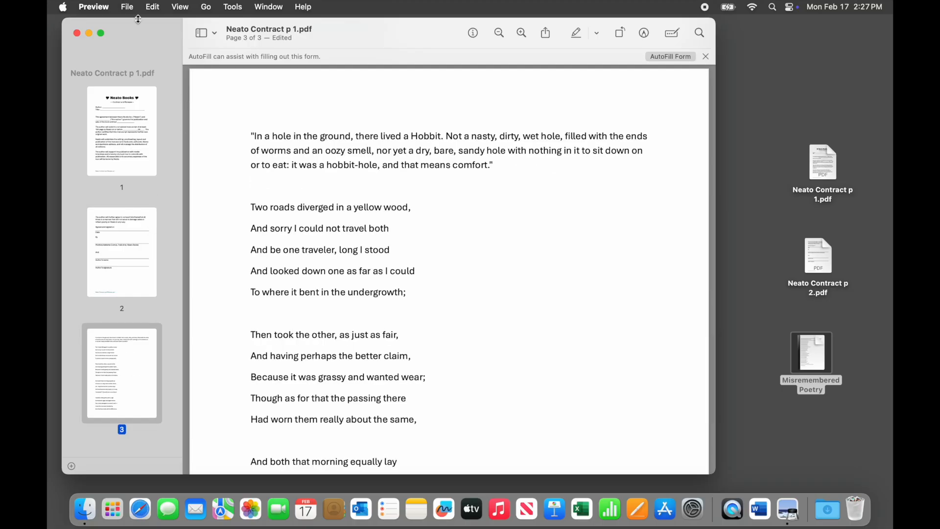
{"action": "left_click", "coordinate": [163, 11]}
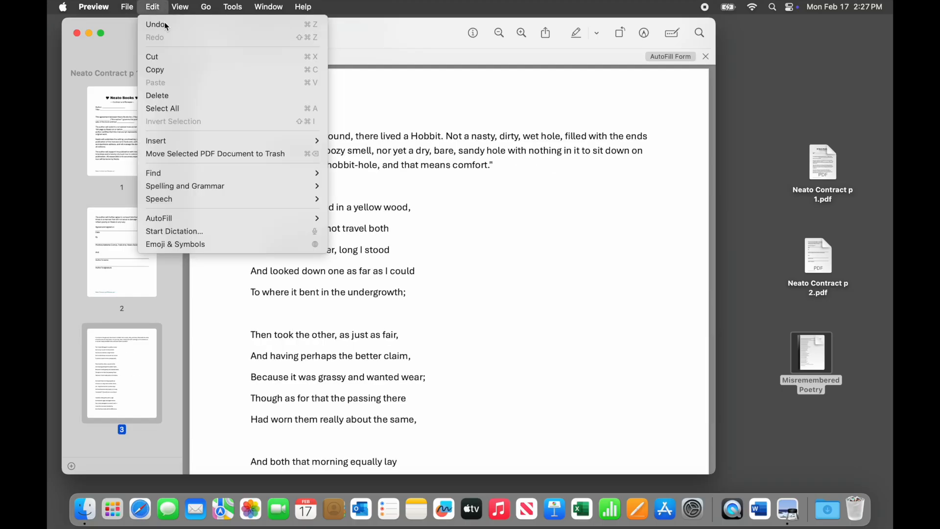
{"action": "left_click", "coordinate": [182, 100]}
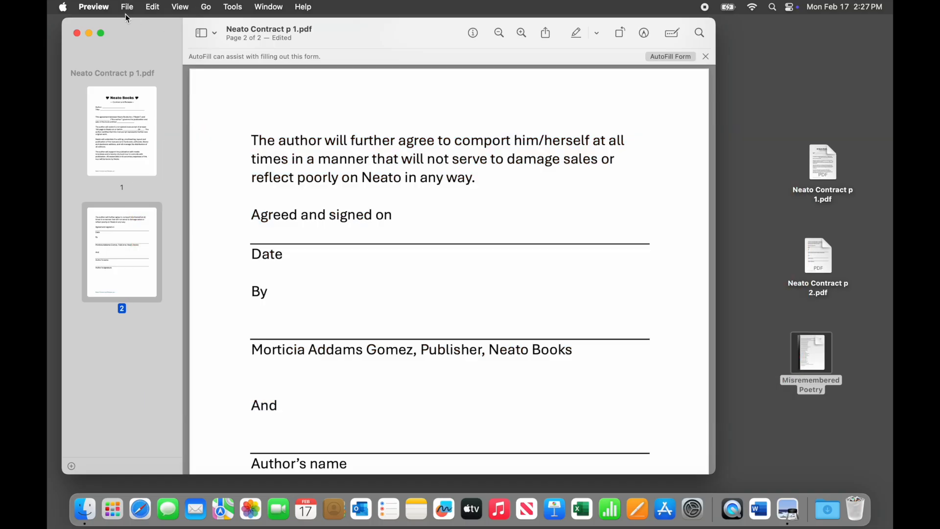
Duplicate the combined contract document and open the copy's name for editing.
{"action": "left_click", "coordinate": [128, 7]}
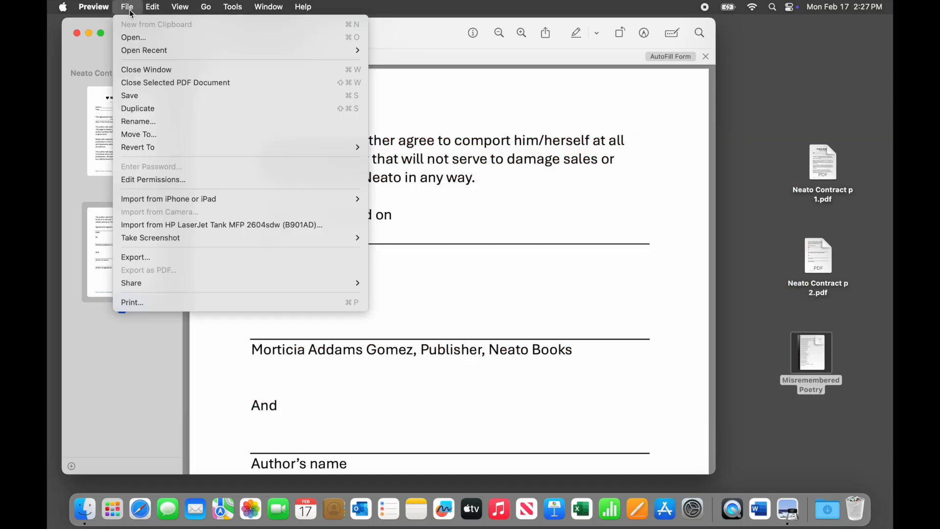
{"action": "left_click", "coordinate": [166, 108]}
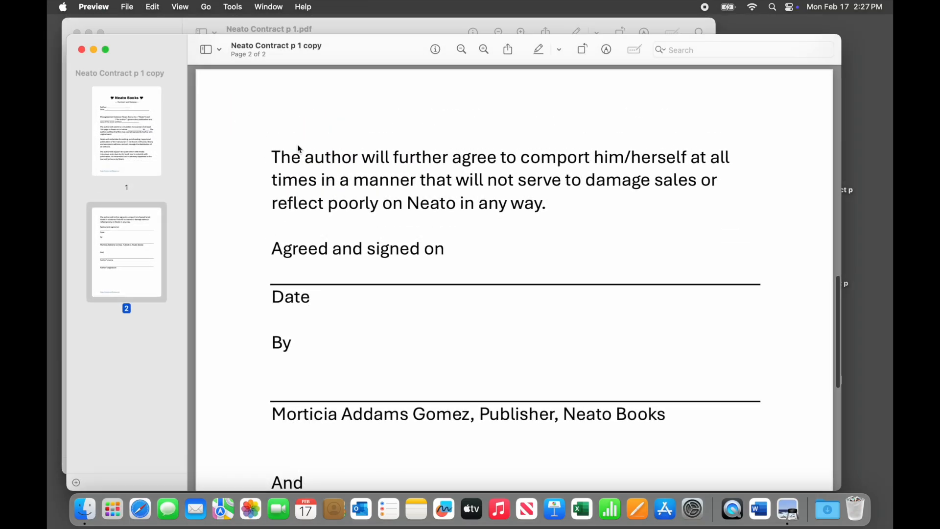
{"action": "left_click", "coordinate": [294, 45]}
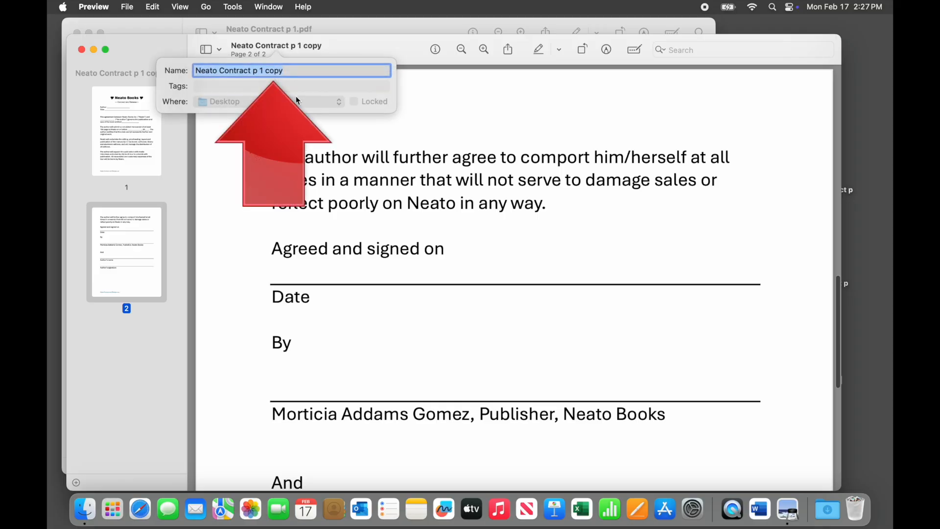